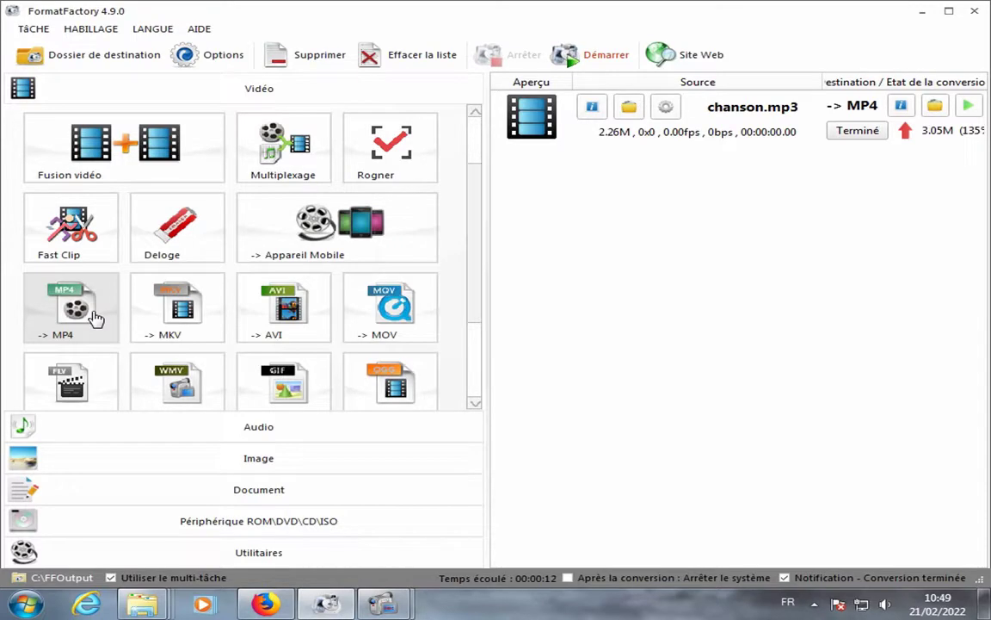
Convert video.avi from the desktop's Folder directory to MP4, saving the output to C:\FFOutput.
click(95, 318)
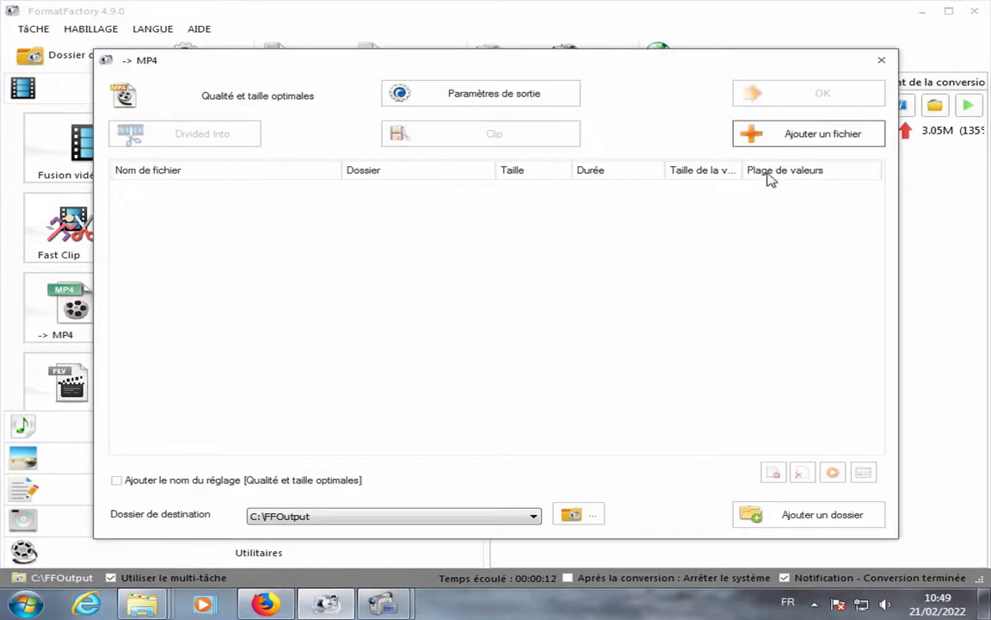
click(806, 138)
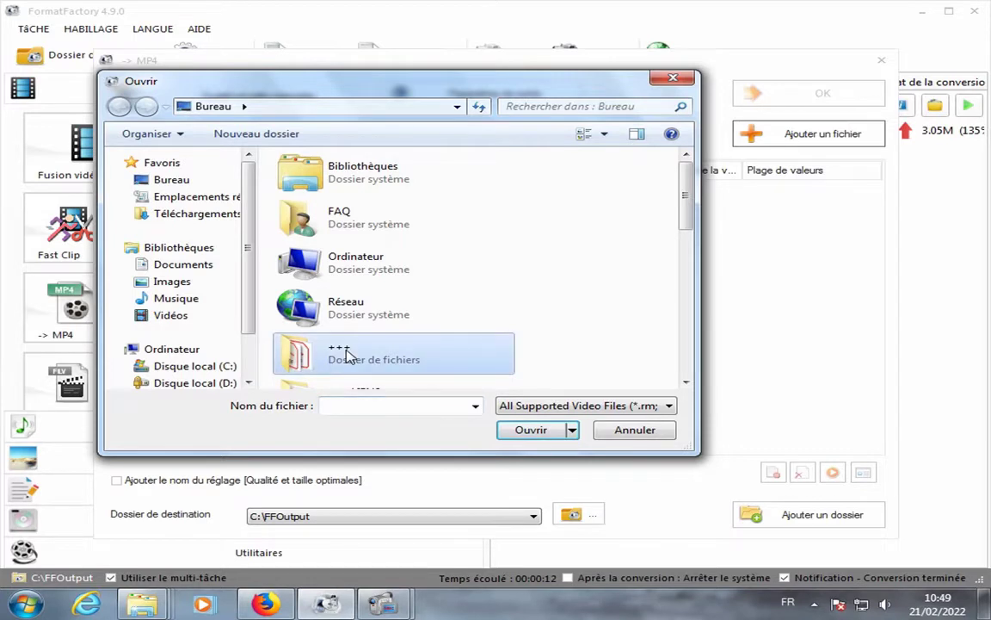
scroll(349, 355, down, 5)
double_click(353, 182)
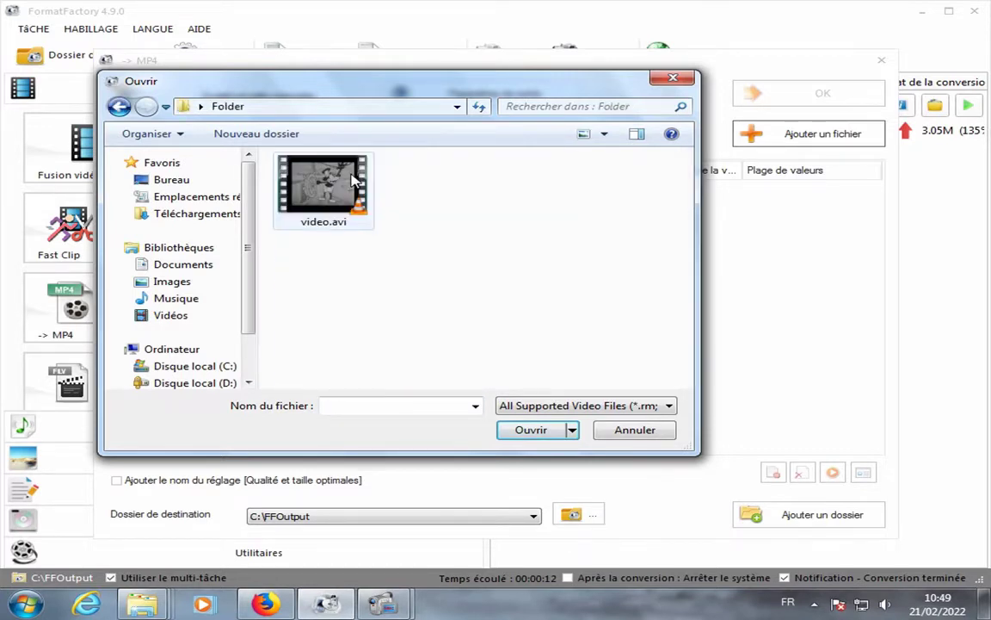
click(303, 172)
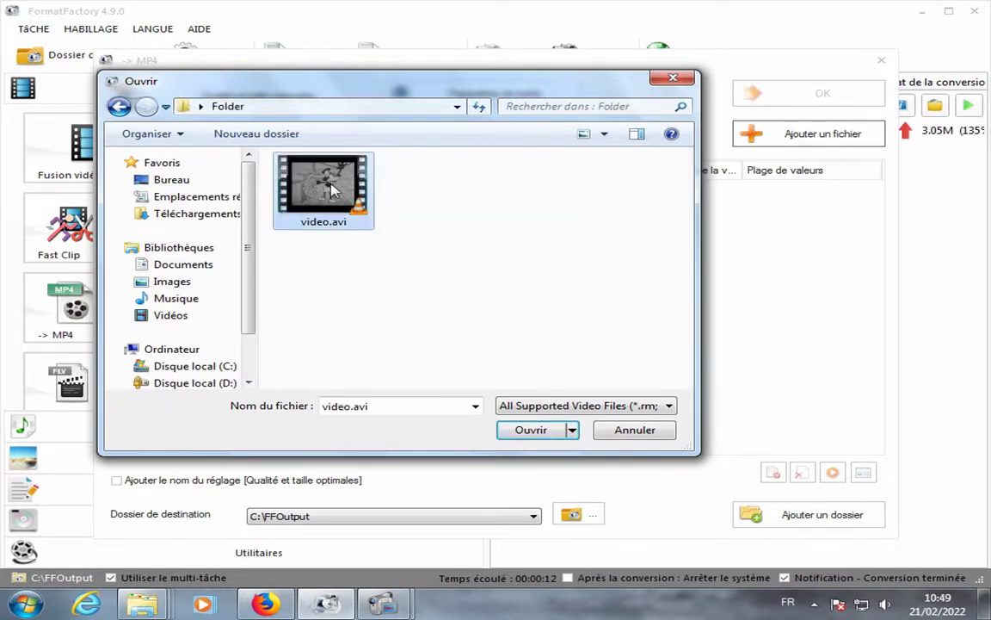
click(517, 436)
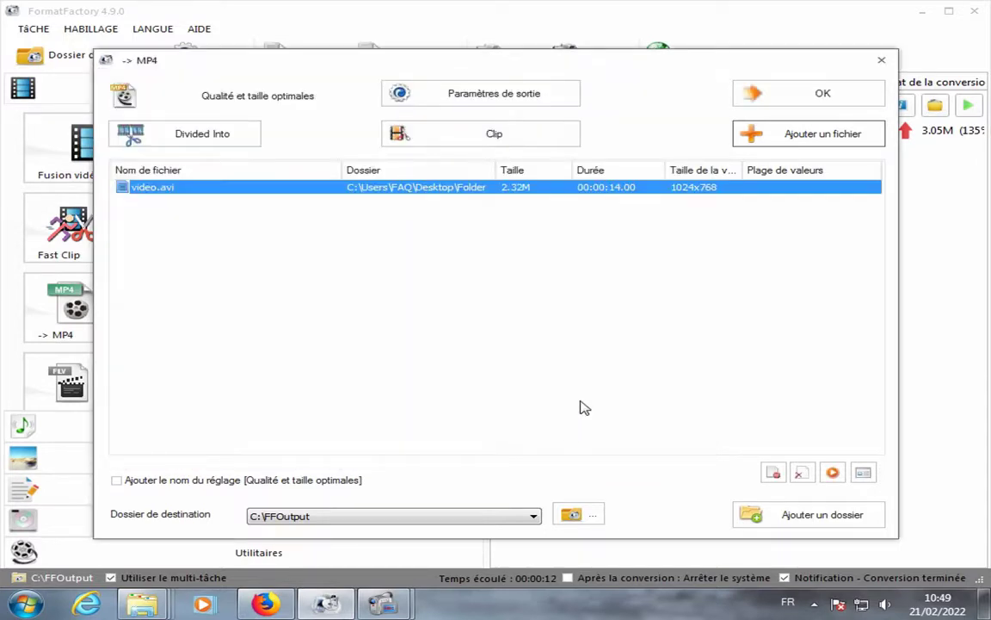
click(805, 97)
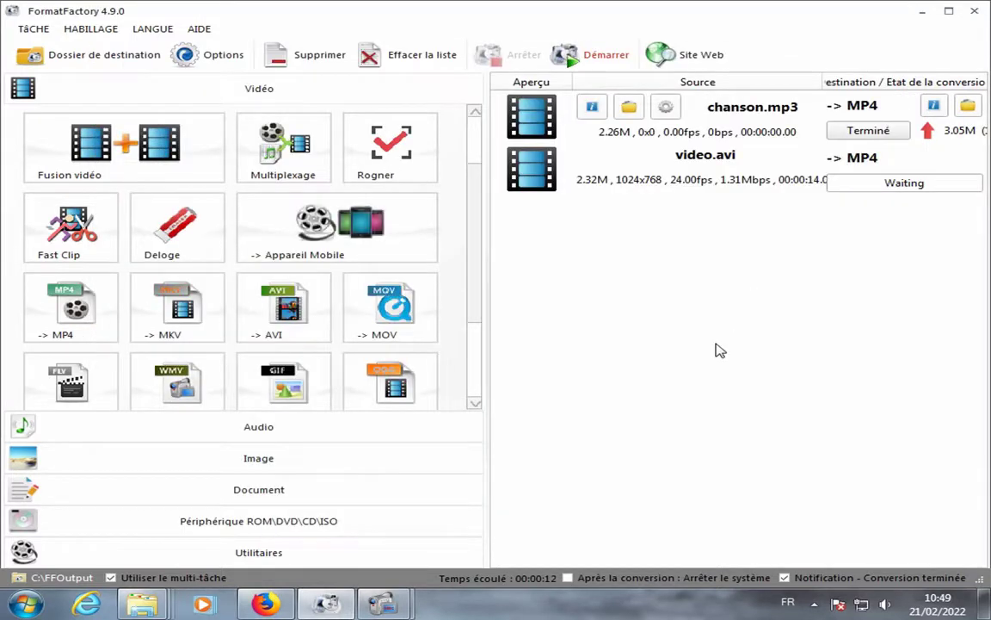
click(589, 59)
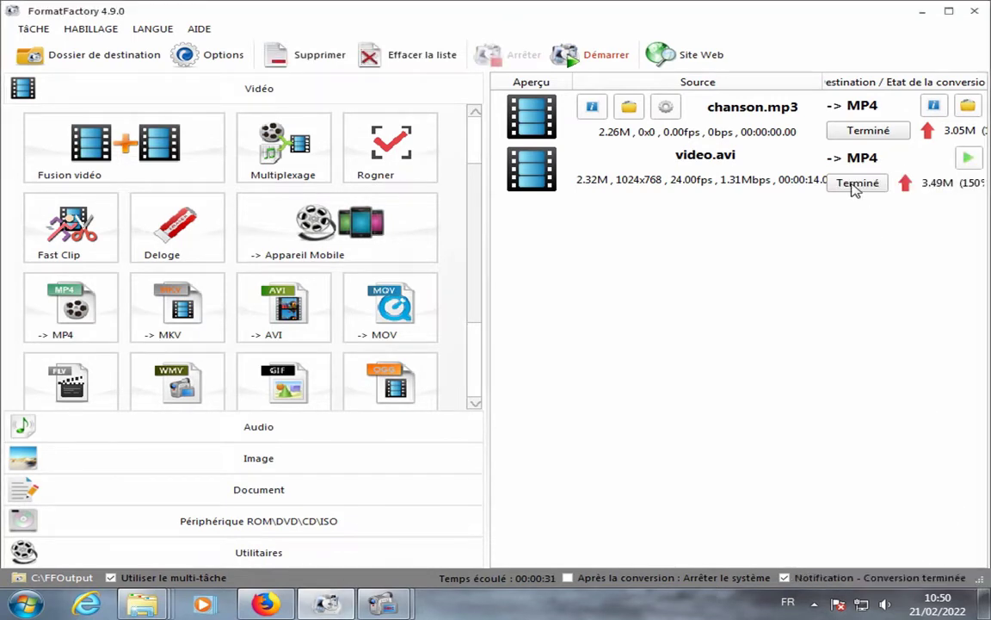
Open the destination folder of the converted MP4 and play video.mp4.
mouse_move(855, 189)
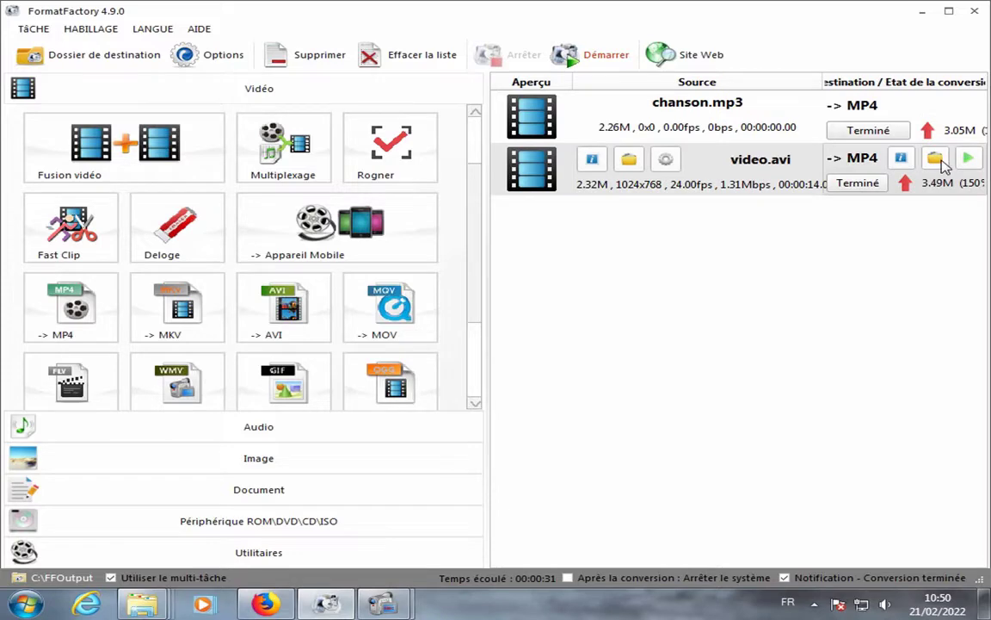
click(936, 160)
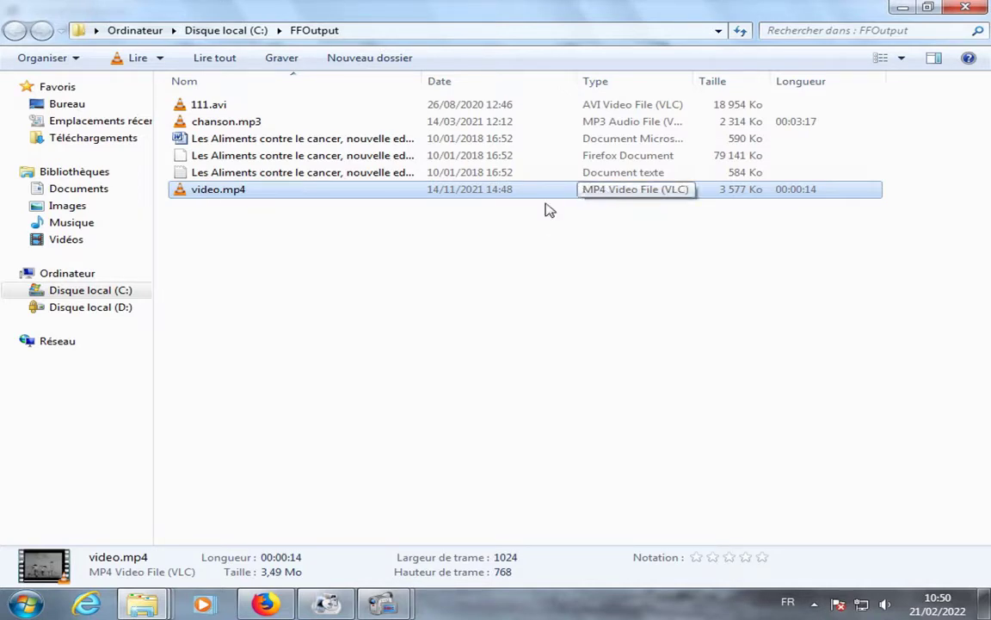
right_click(231, 196)
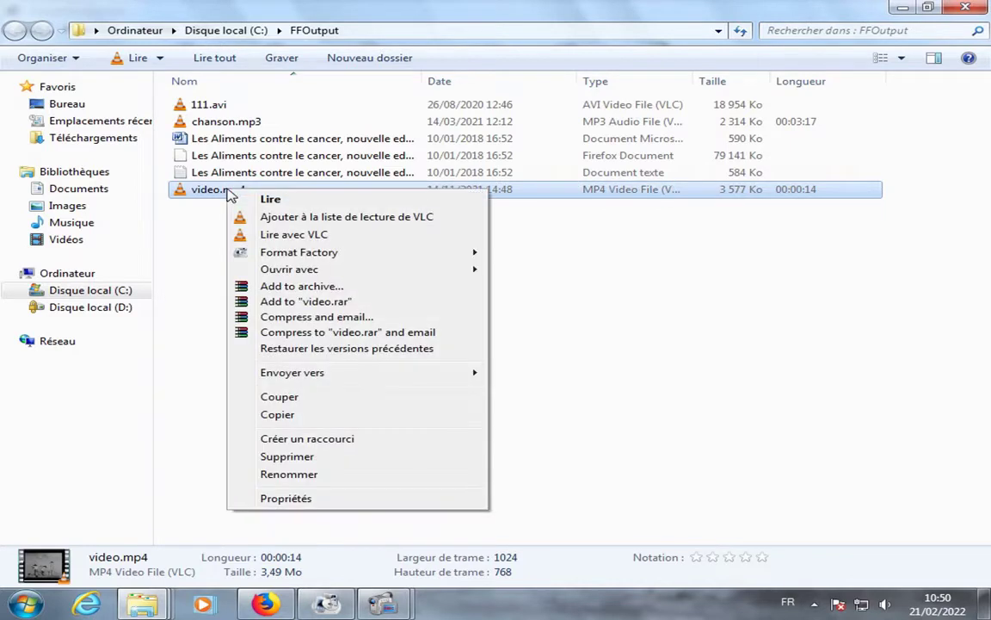
click(268, 200)
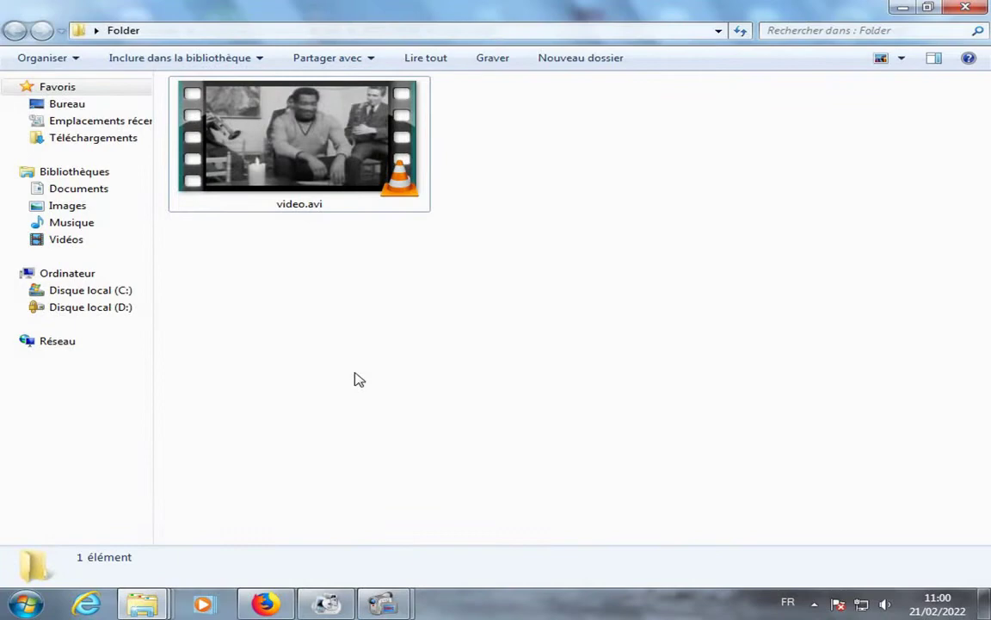
Play video.avi from Folder to preview the source clip, and leave the player.
right_click(306, 178)
click(343, 183)
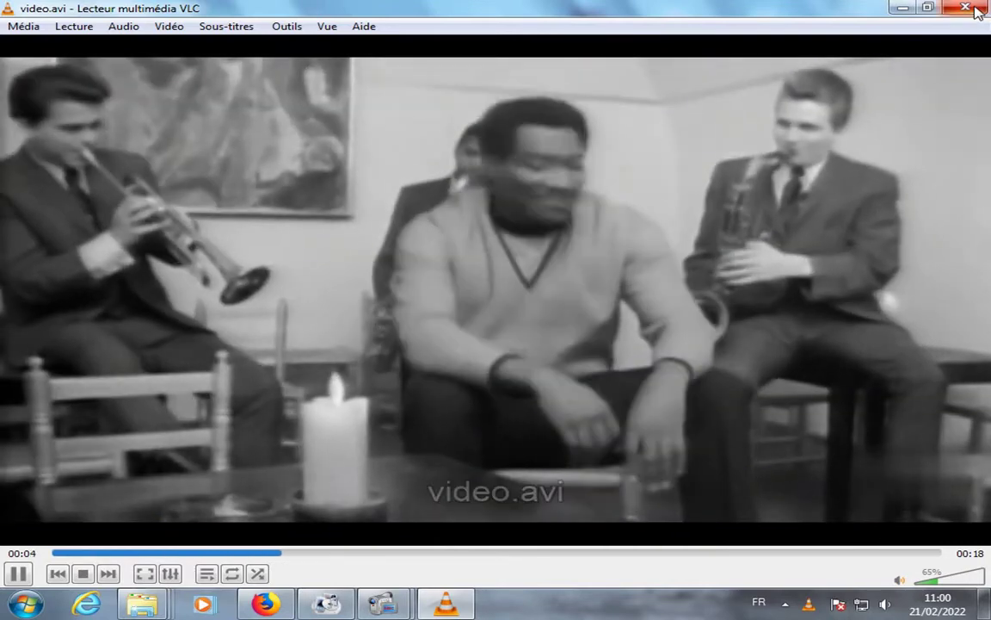
click(902, 7)
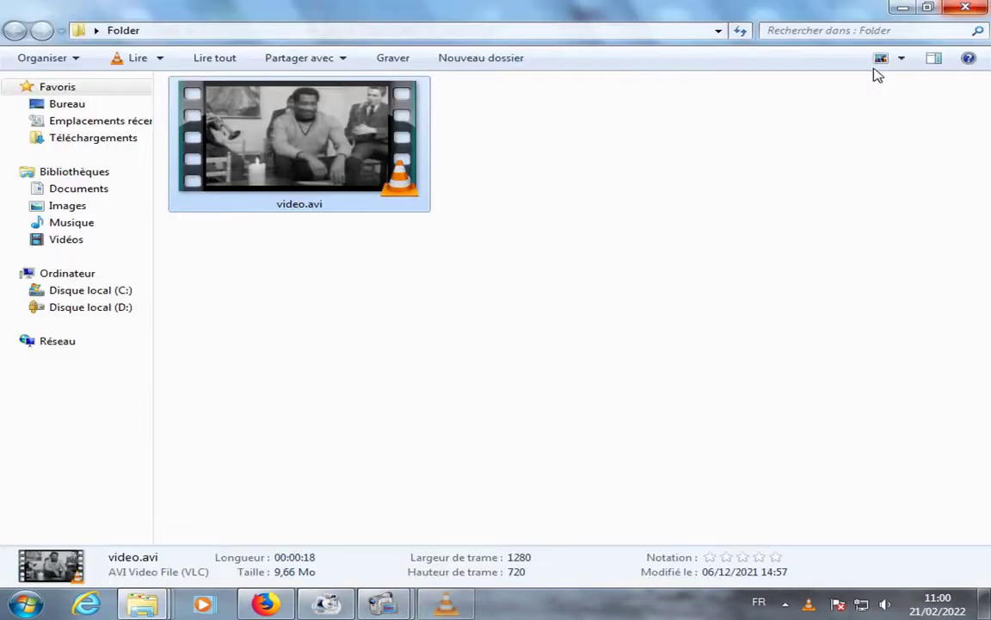
click(378, 349)
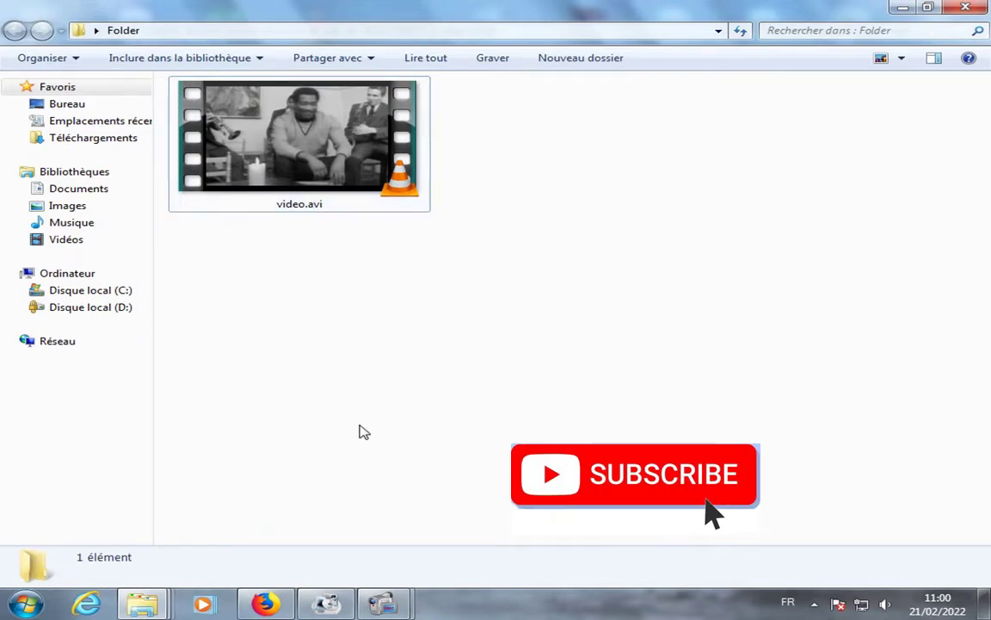
Switch to FormatFactory, convert video.avi from Folder to MP3 and open the converted file's destination folder.
key(alt+Tab)
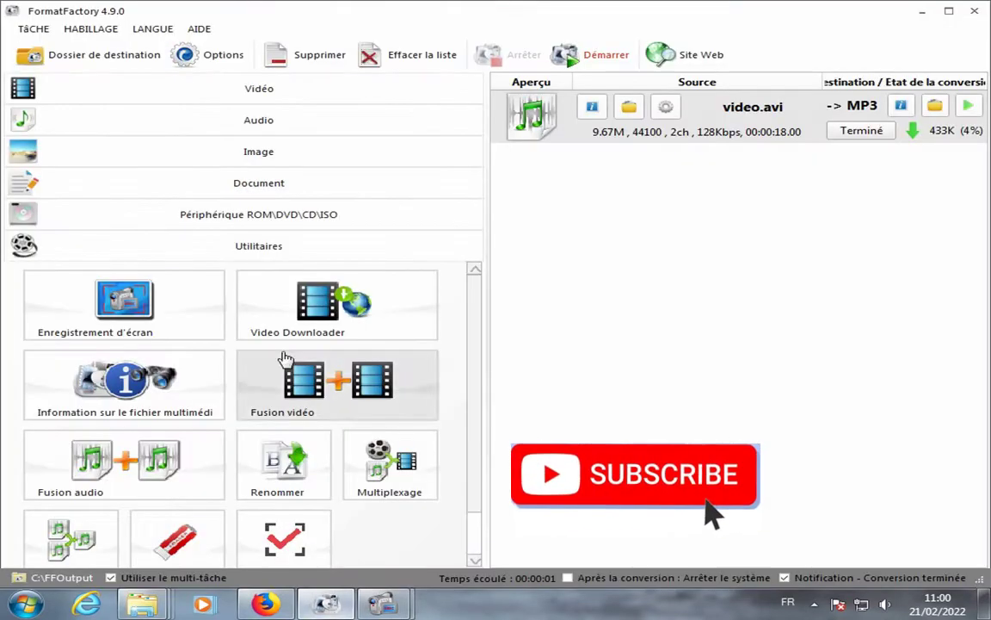
click(261, 122)
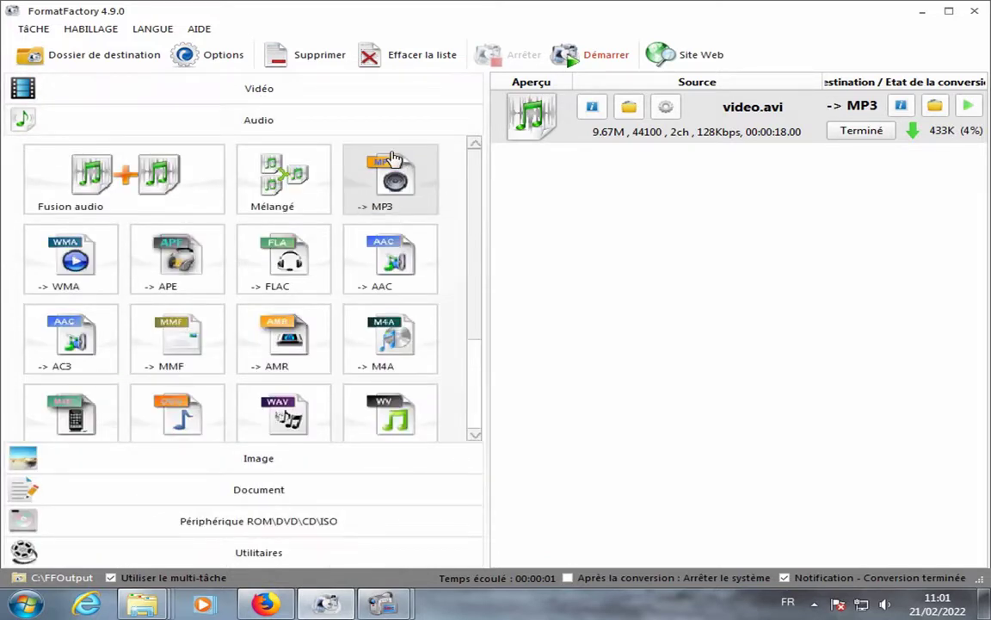
click(379, 178)
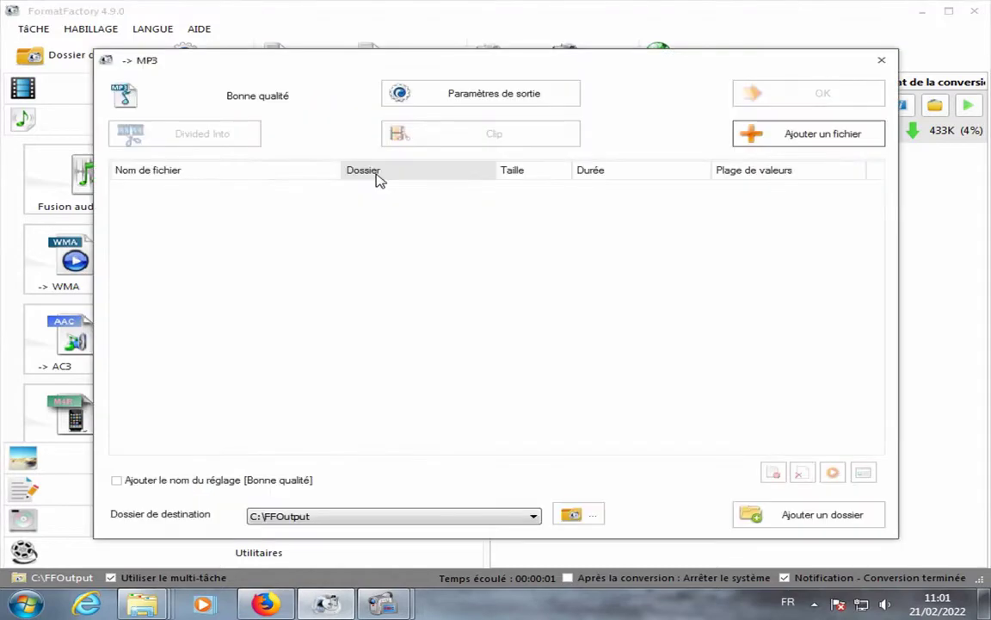
click(773, 138)
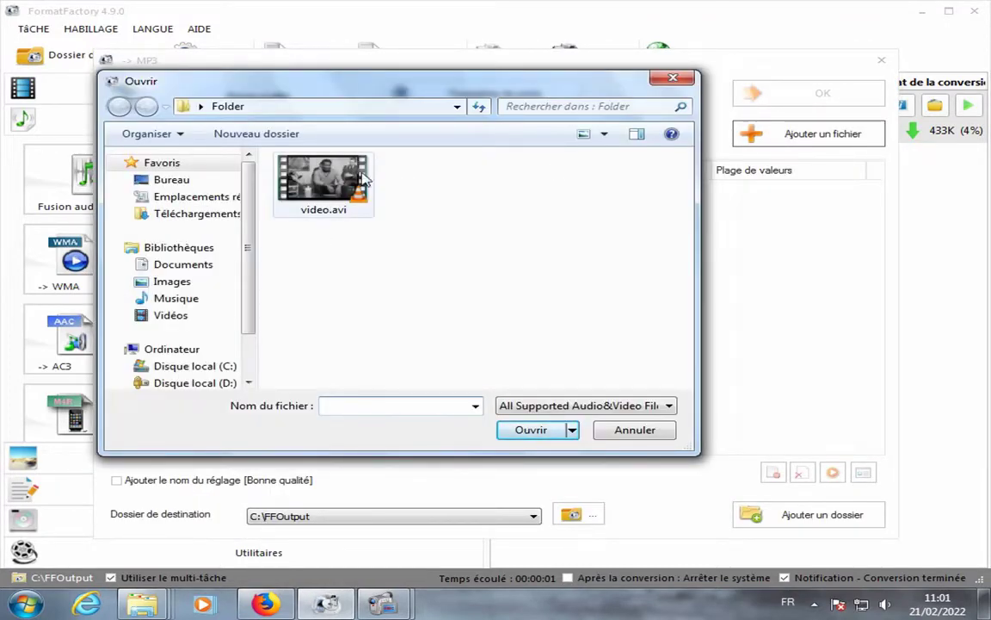
click(290, 172)
click(531, 429)
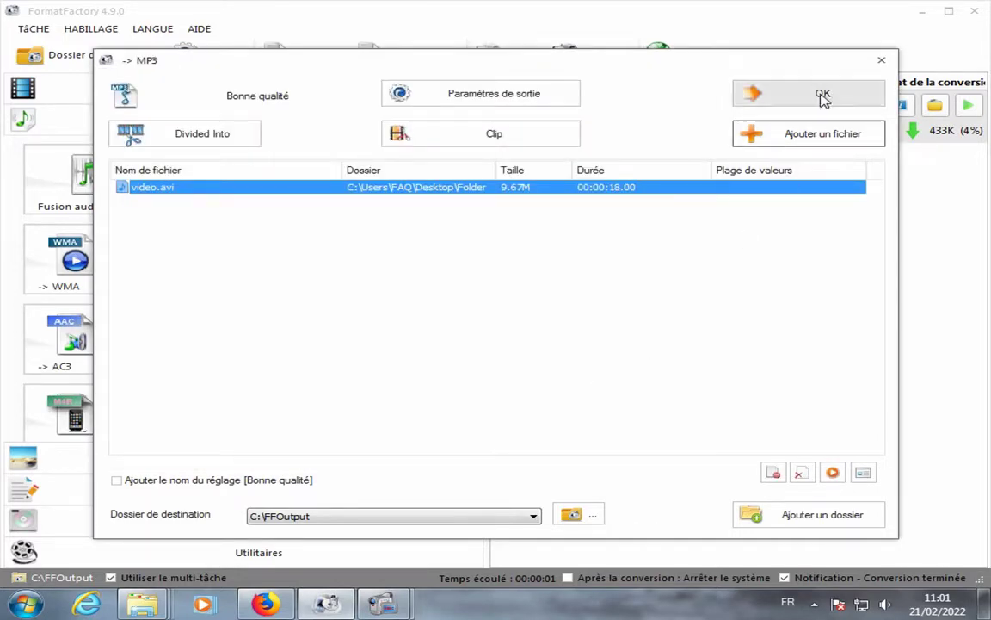
click(823, 97)
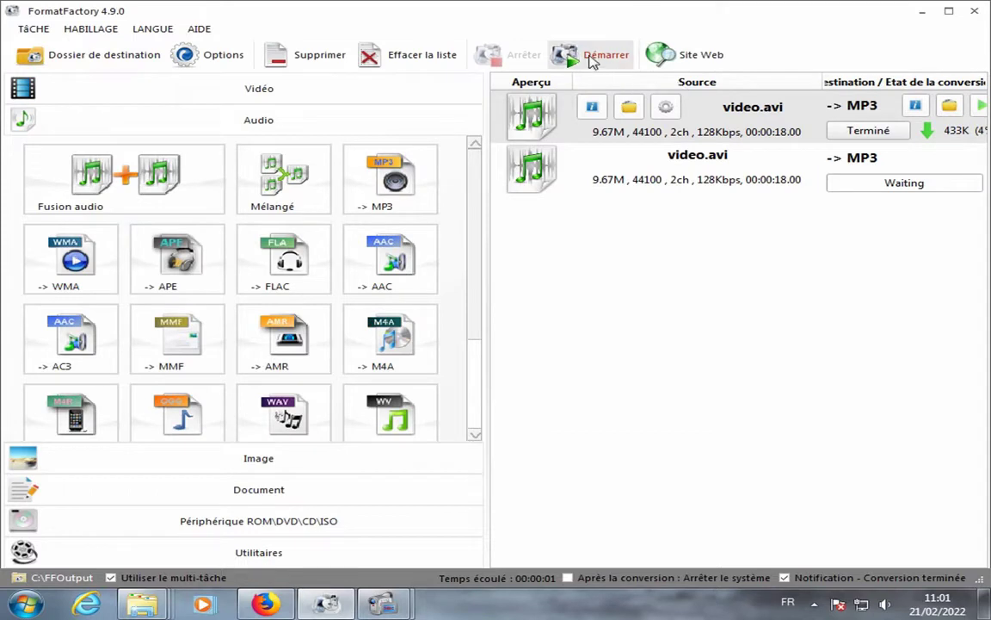
click(592, 59)
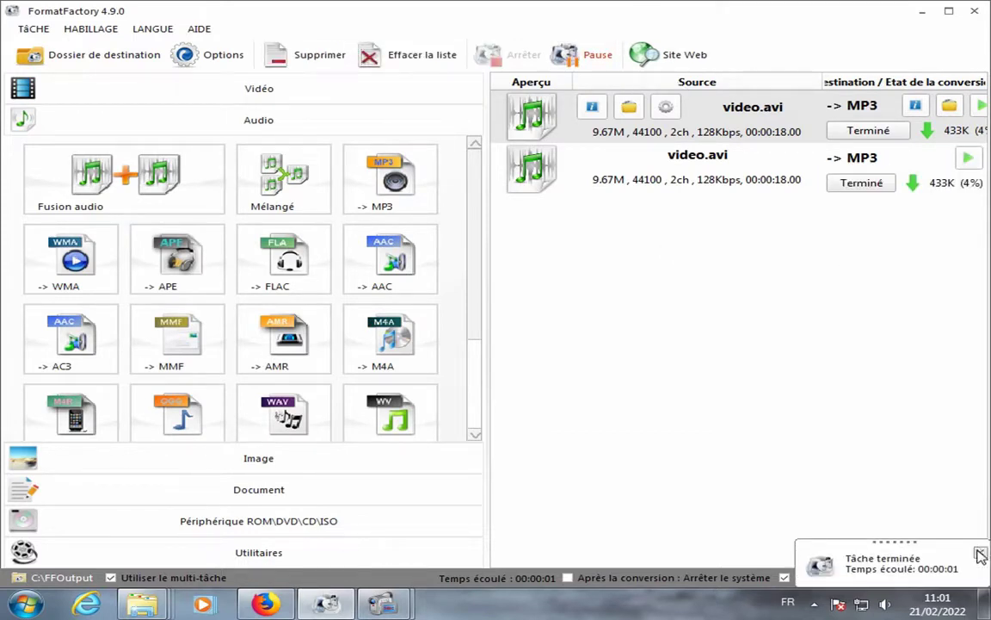
click(872, 188)
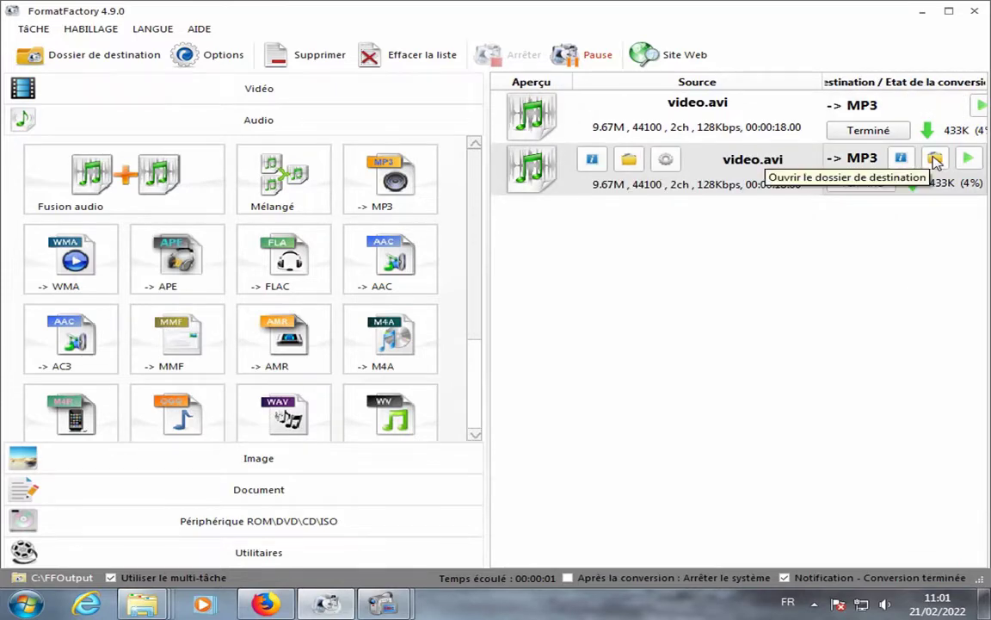
click(936, 160)
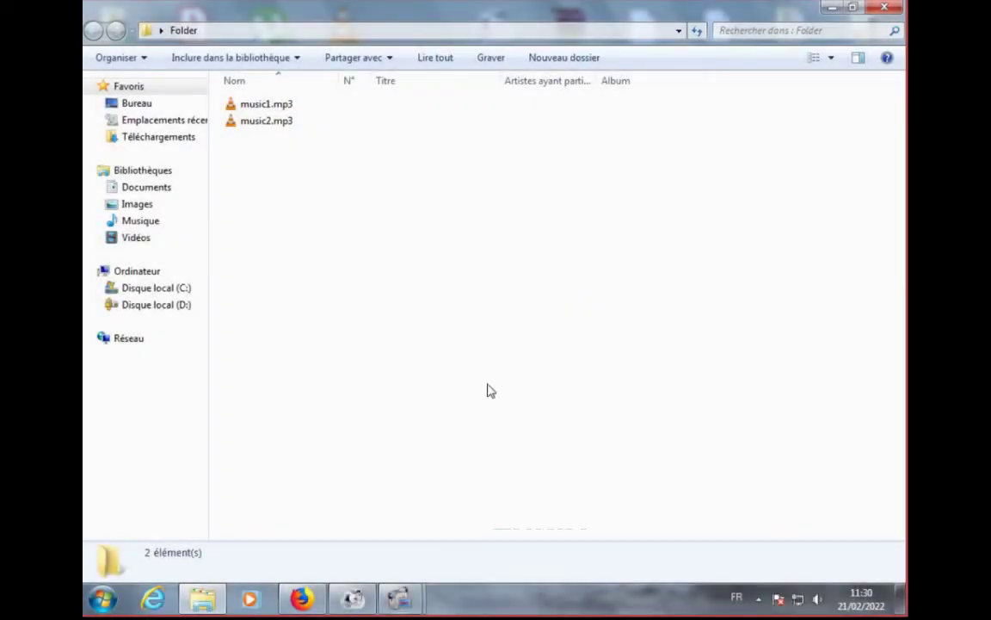
In FormatFactory, set up an audio merge with music1.mp3 and music2.mp3 from the desktop's Folder directory as sources.
click(353, 600)
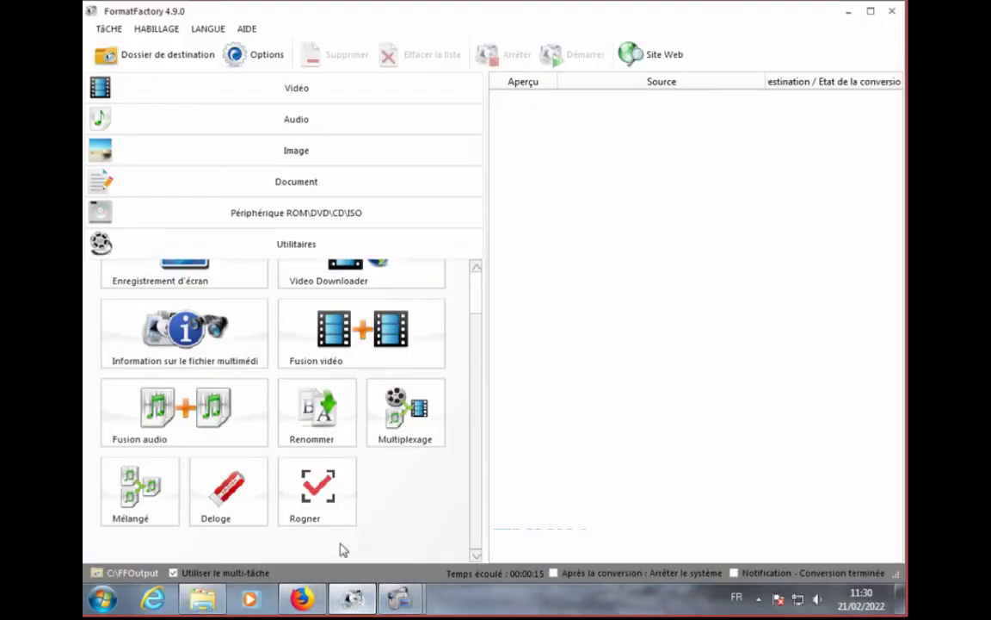
click(169, 406)
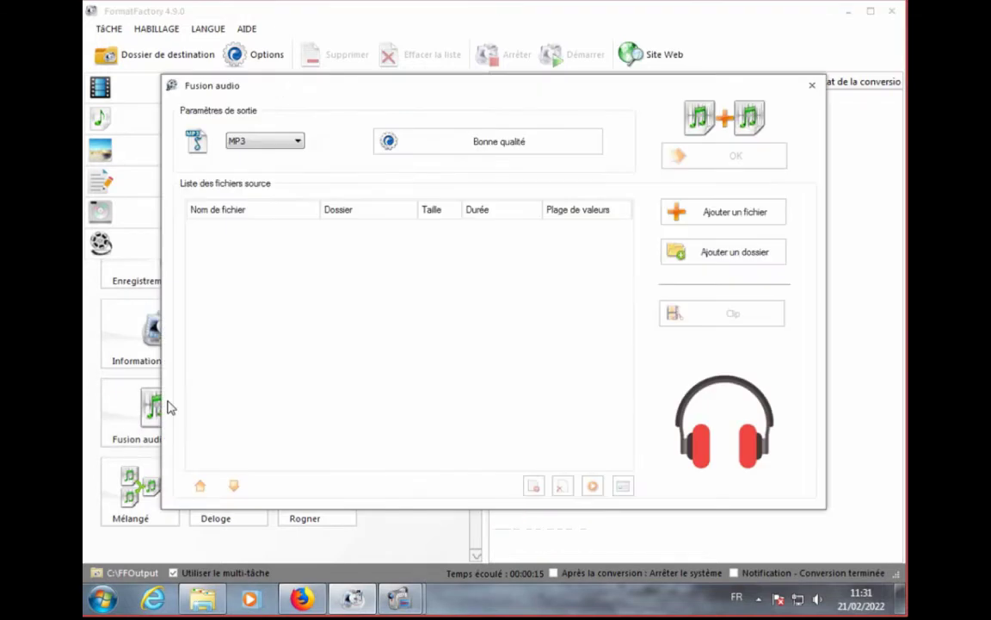
click(724, 215)
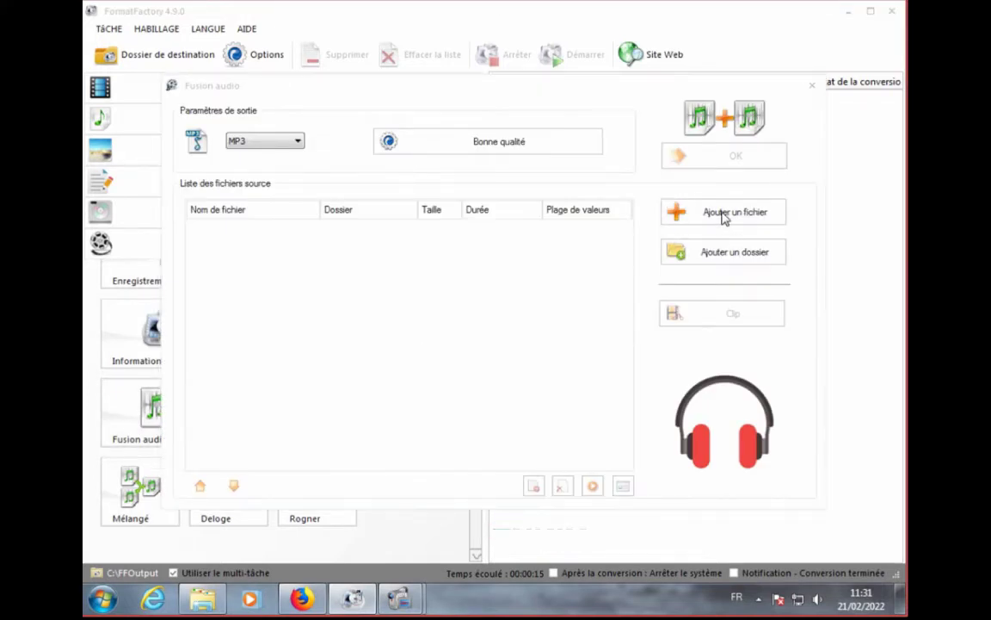
click(433, 321)
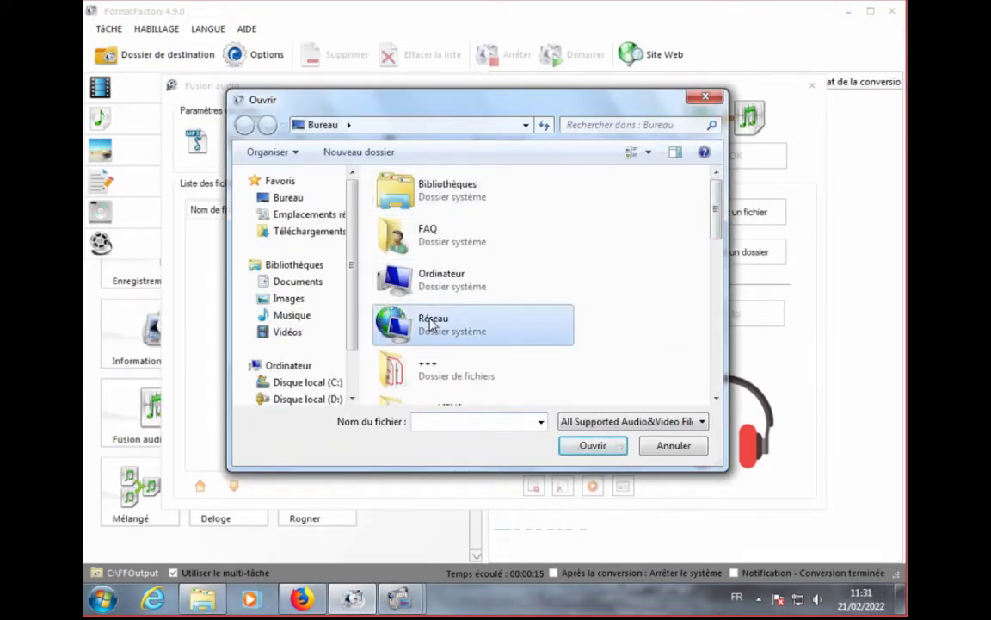
scroll(433, 322, down, 5)
double_click(447, 200)
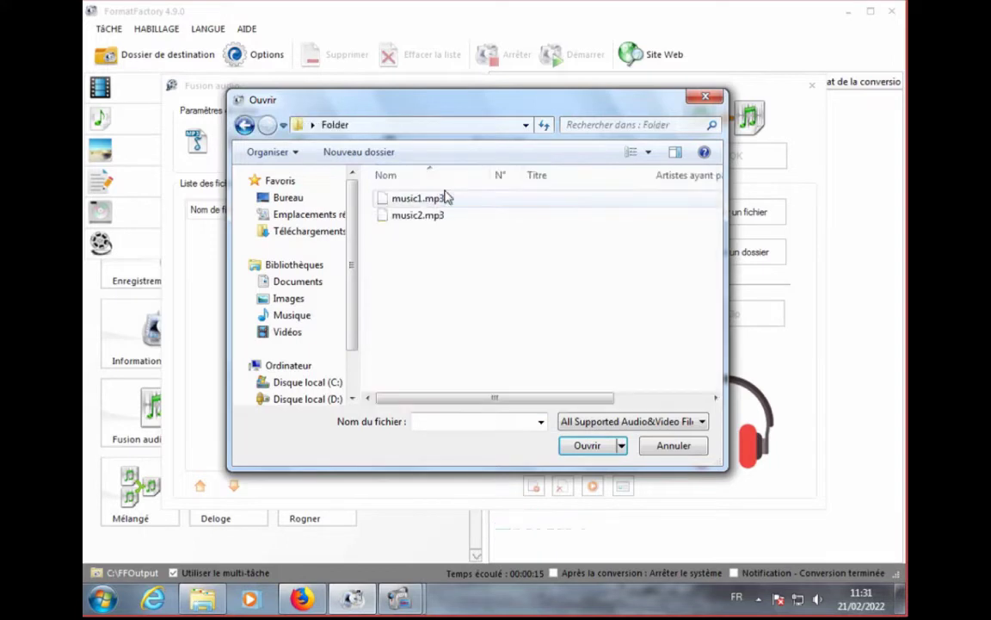
click(413, 199)
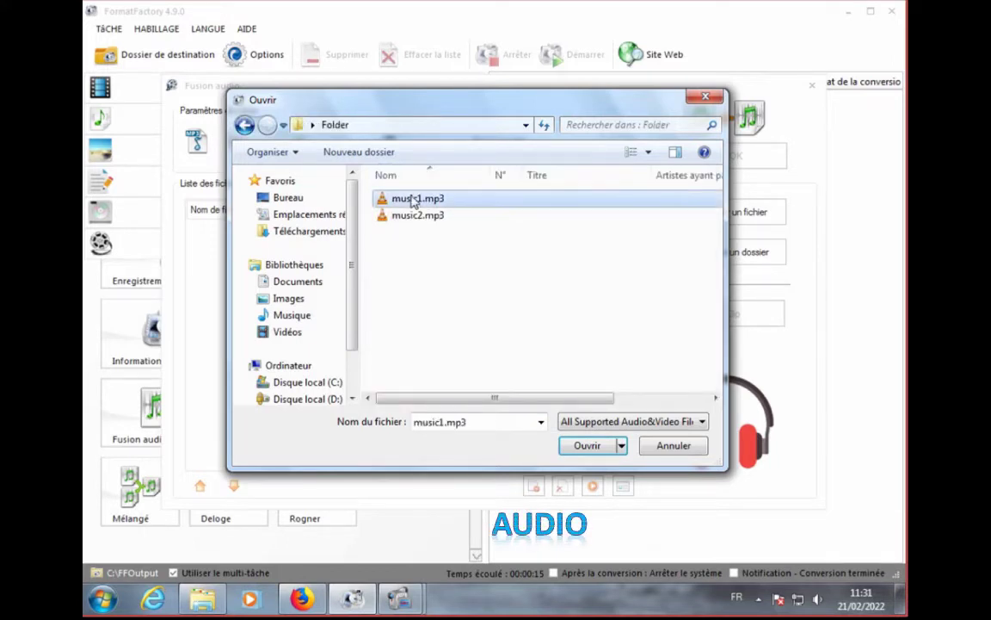
click(587, 446)
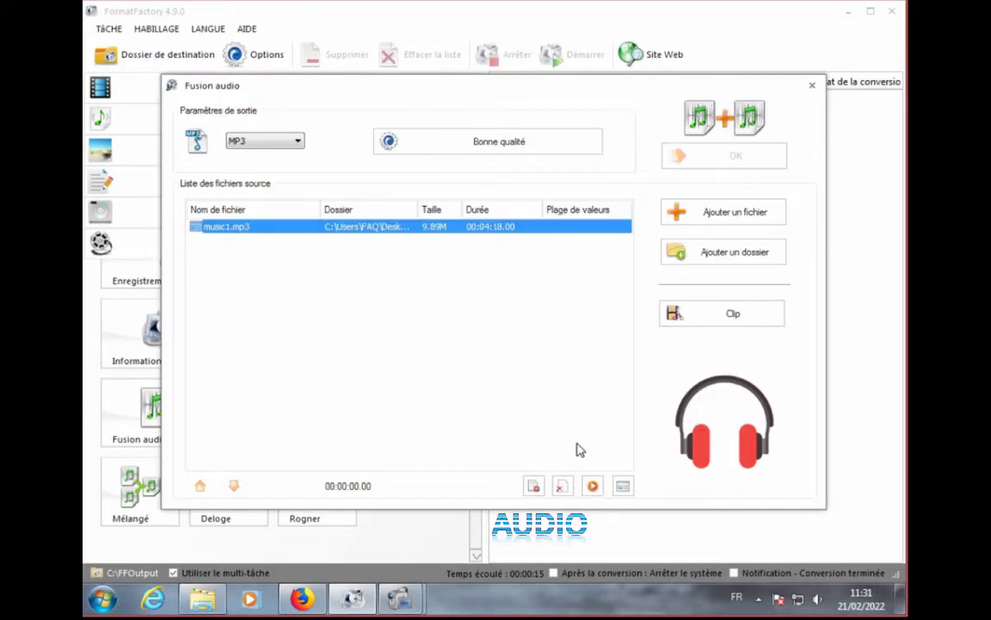
click(710, 217)
click(414, 216)
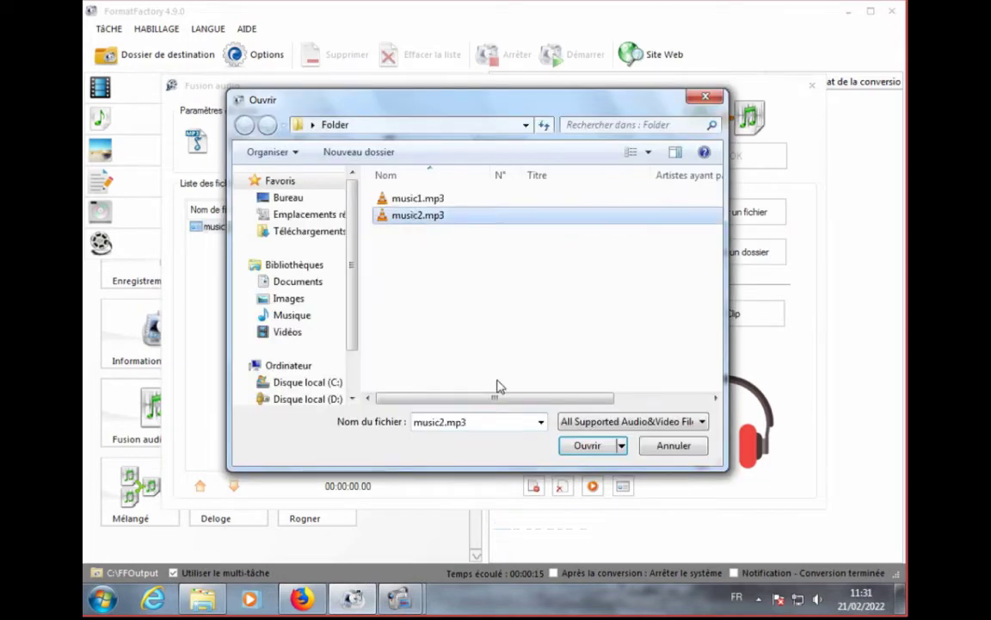
click(589, 448)
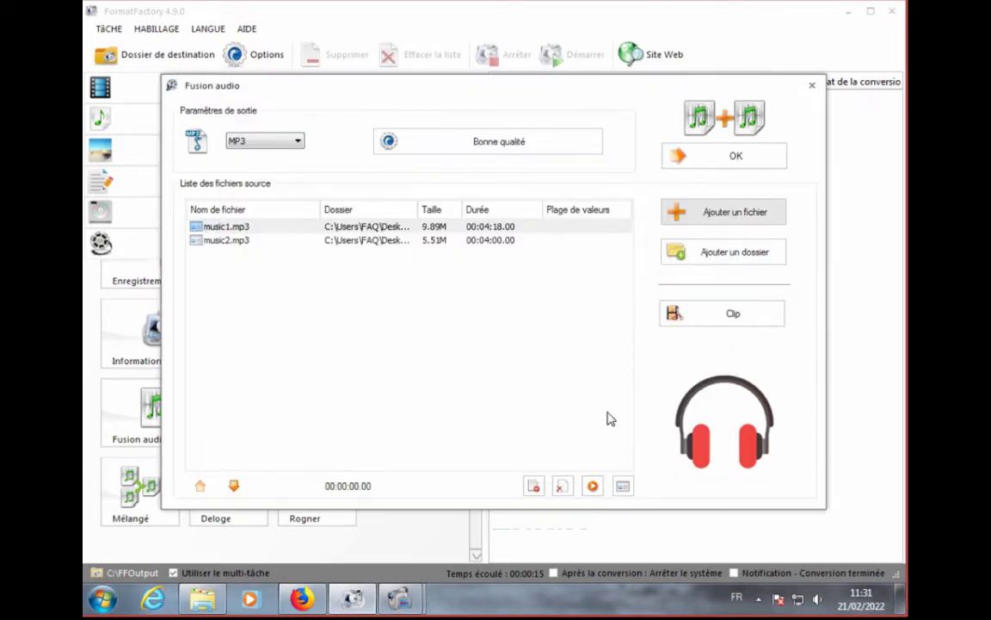
Queue and run the audio merge of the two music files, and open its destination folder.
click(736, 158)
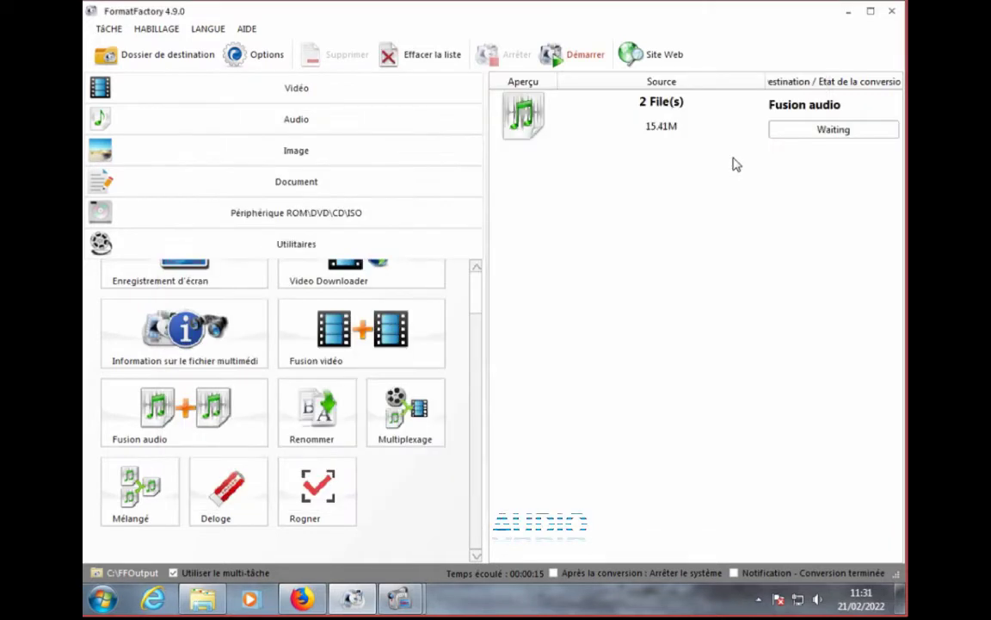
click(579, 60)
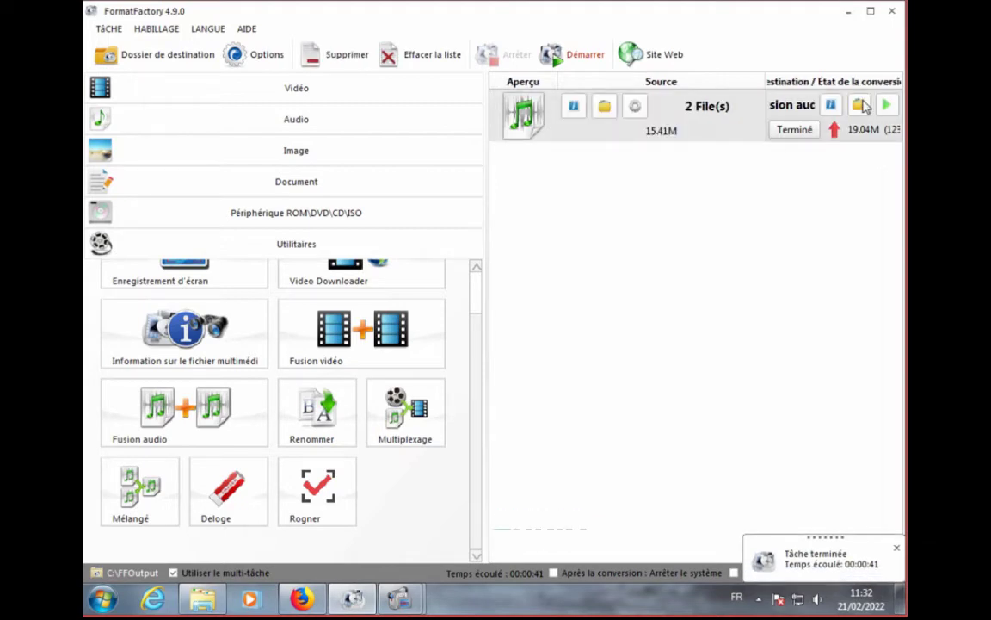
click(862, 105)
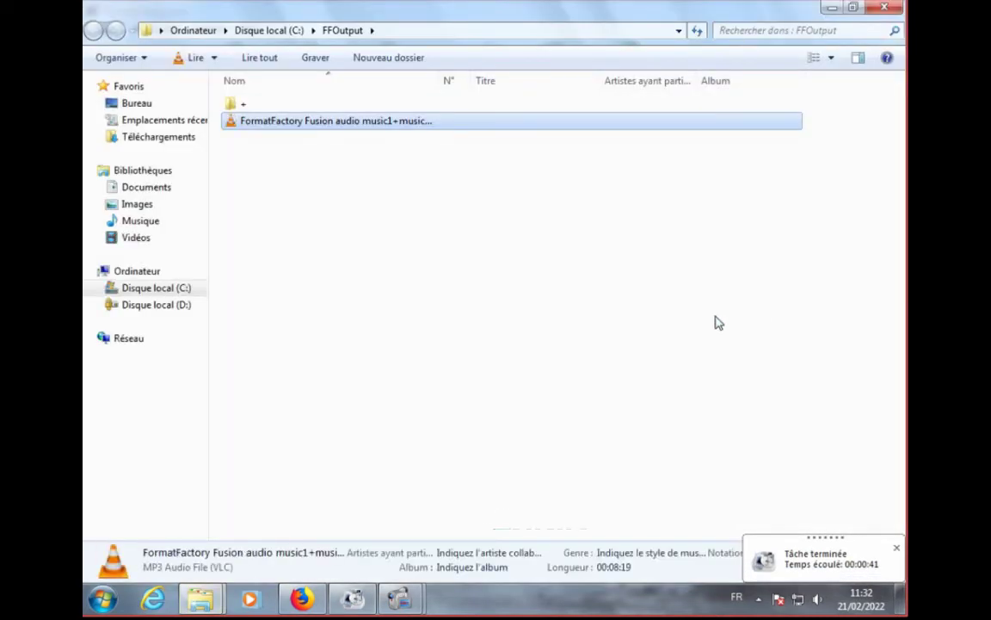
Play the merged music1 and music2 audio file from the FFOutput folder.
double_click(371, 126)
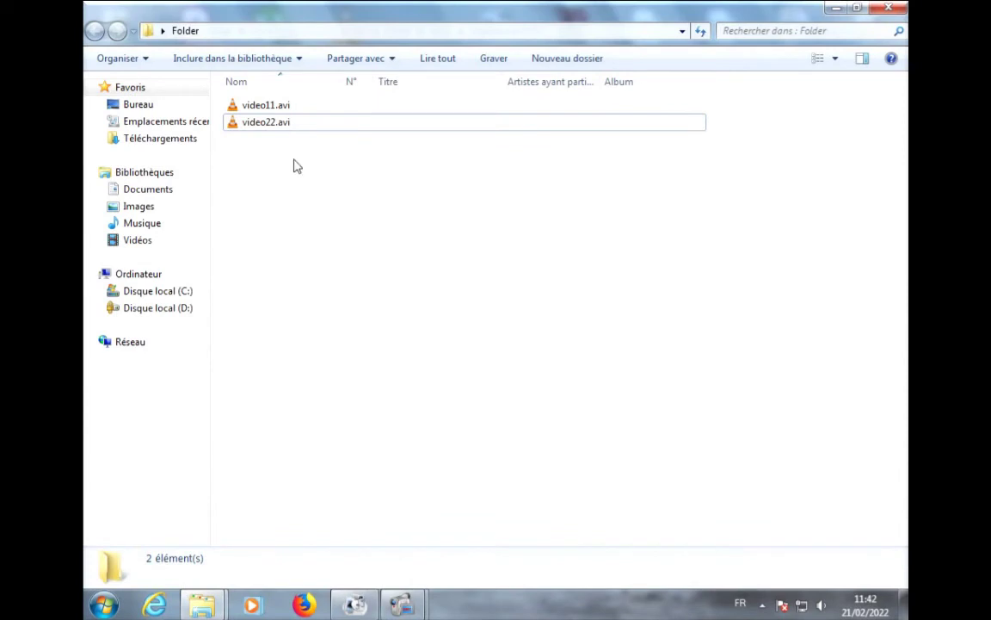
Highlight video11.avi and video22.avi in Folder as the source clips, and clear the selection.
click(265, 105)
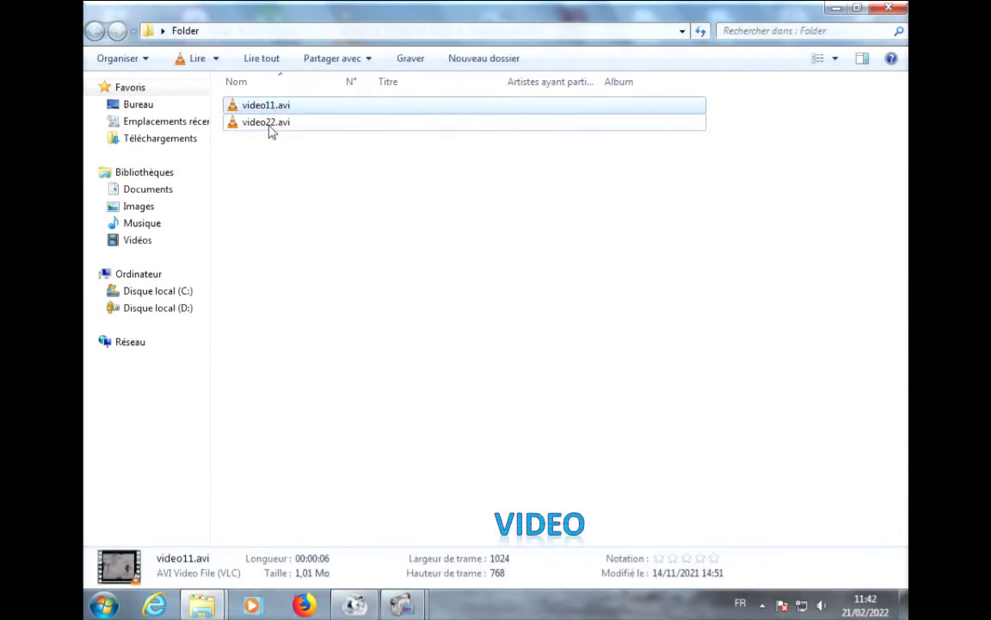
shift+click(268, 124)
click(399, 274)
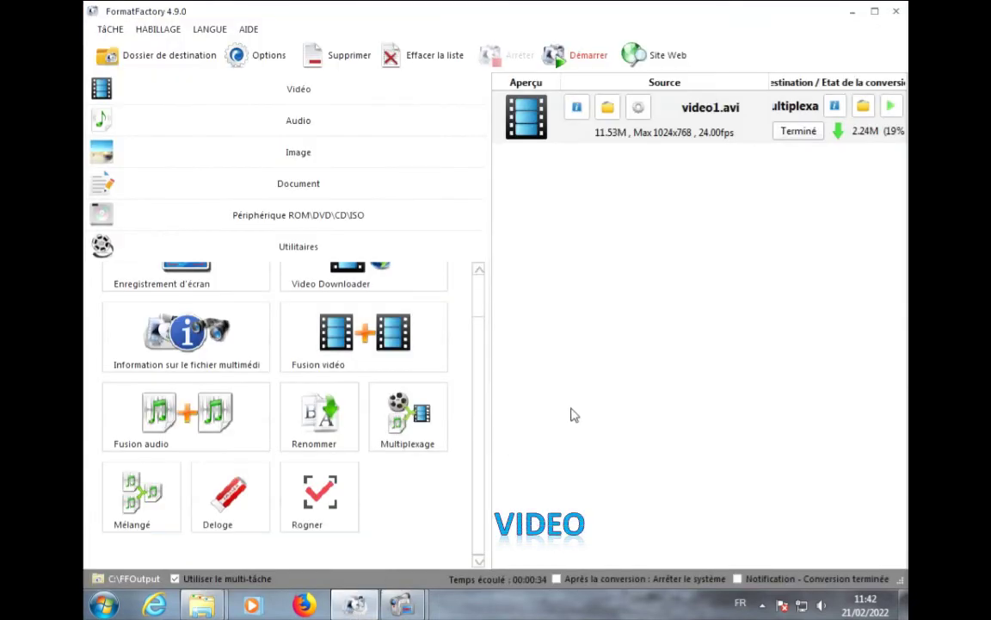
In FormatFactory, set up a video merge with video11.avi and video22.avi from Folder as sources.
click(303, 92)
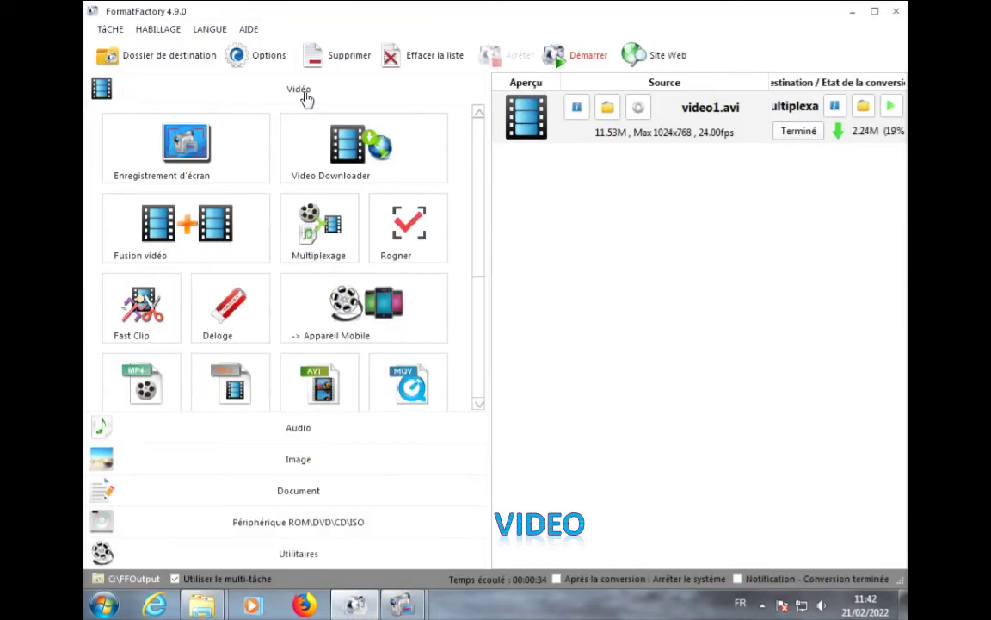
click(196, 224)
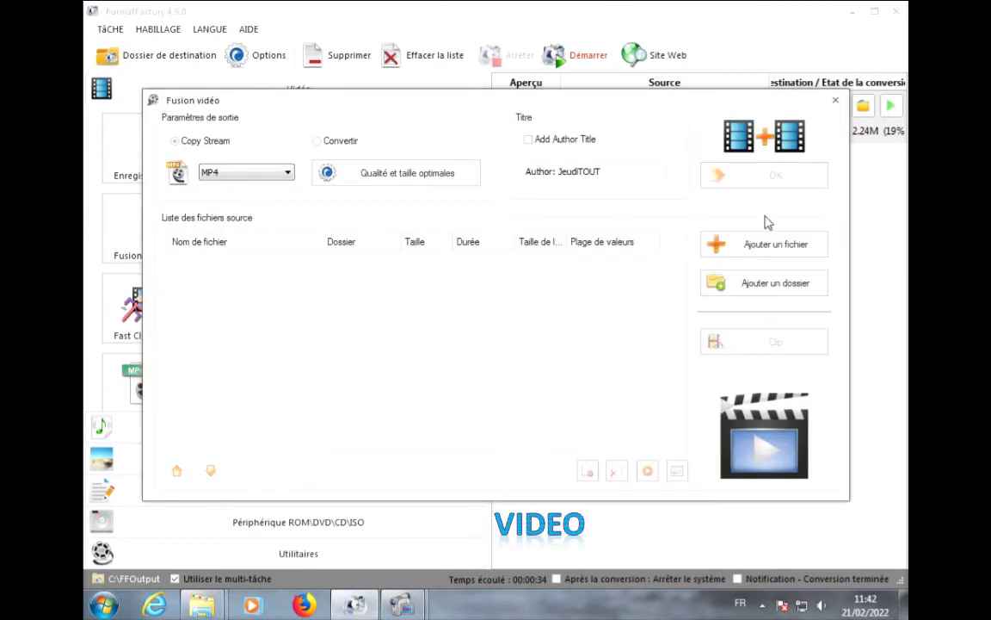
click(770, 246)
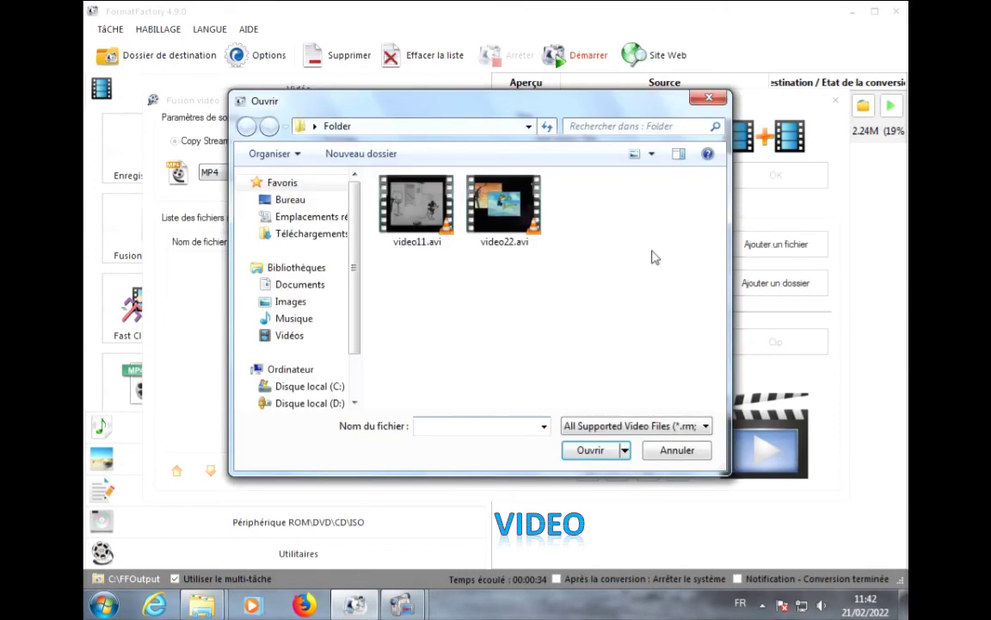
click(411, 210)
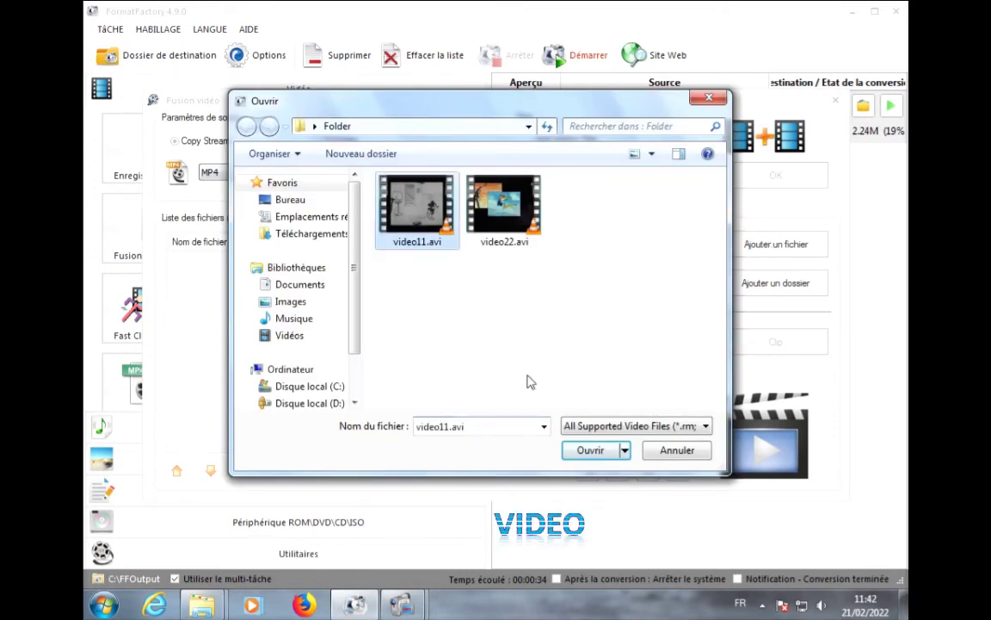
click(589, 450)
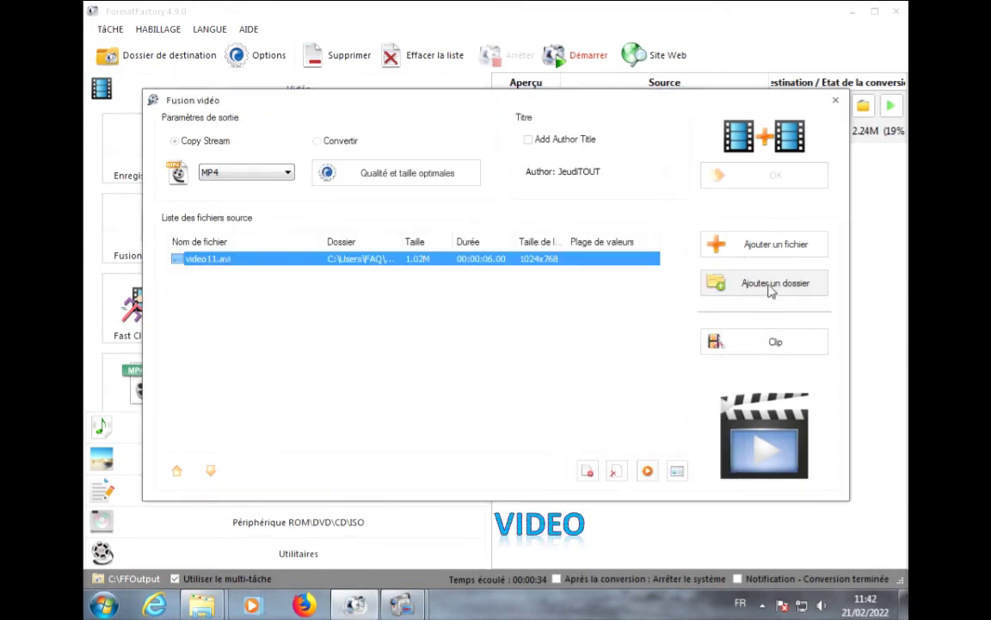
click(775, 250)
click(508, 205)
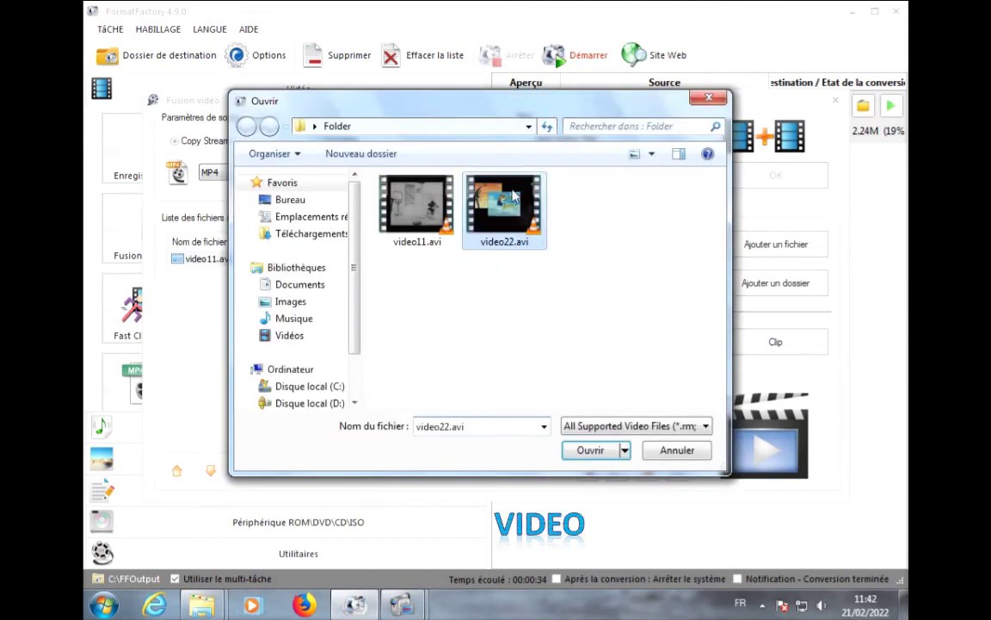
click(590, 452)
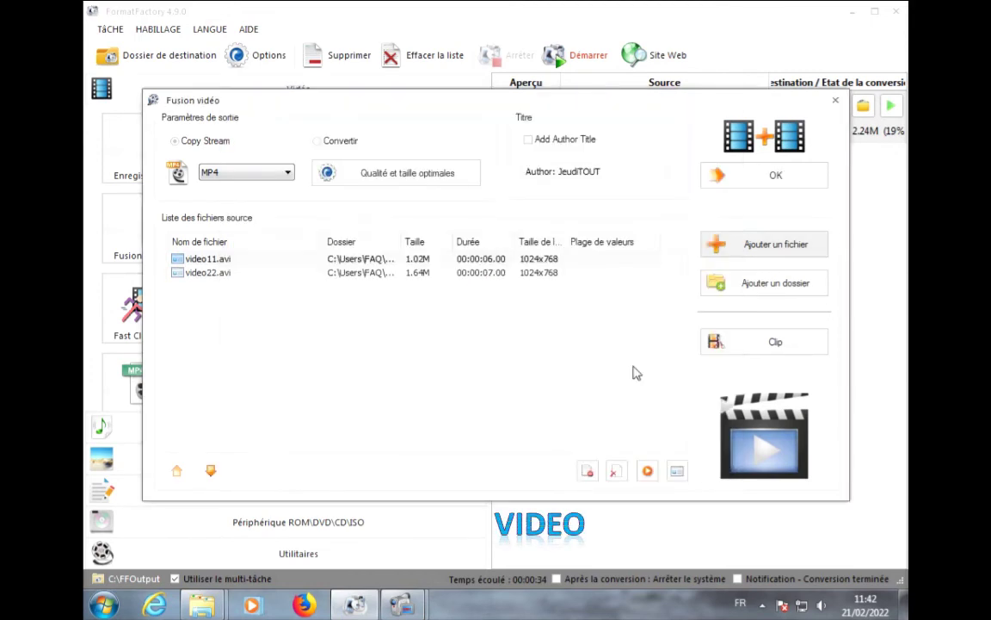
Queue and run the video merge of the two clips, and open its destination folder.
click(777, 177)
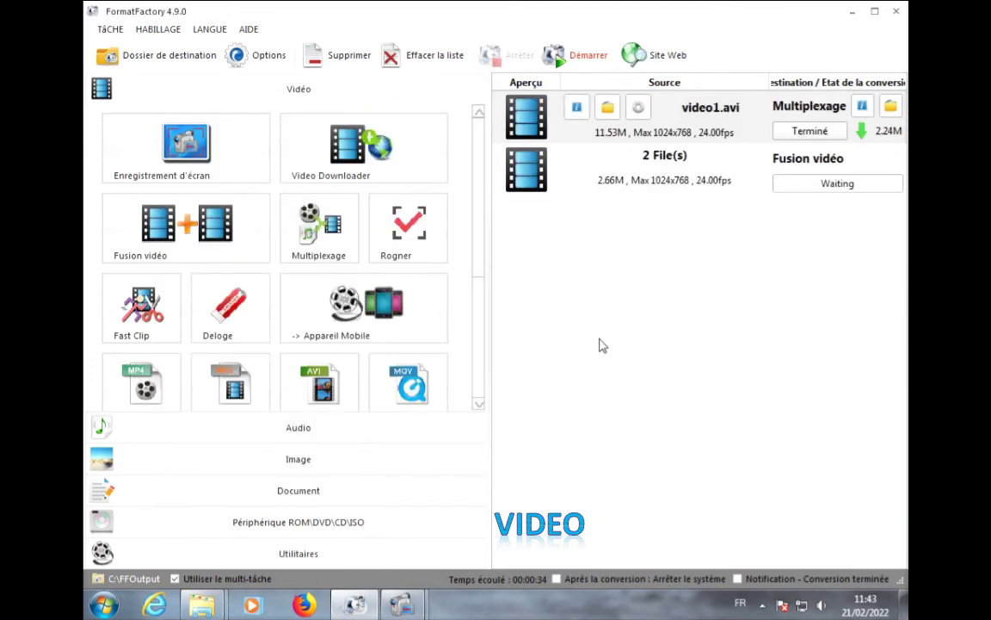
click(578, 57)
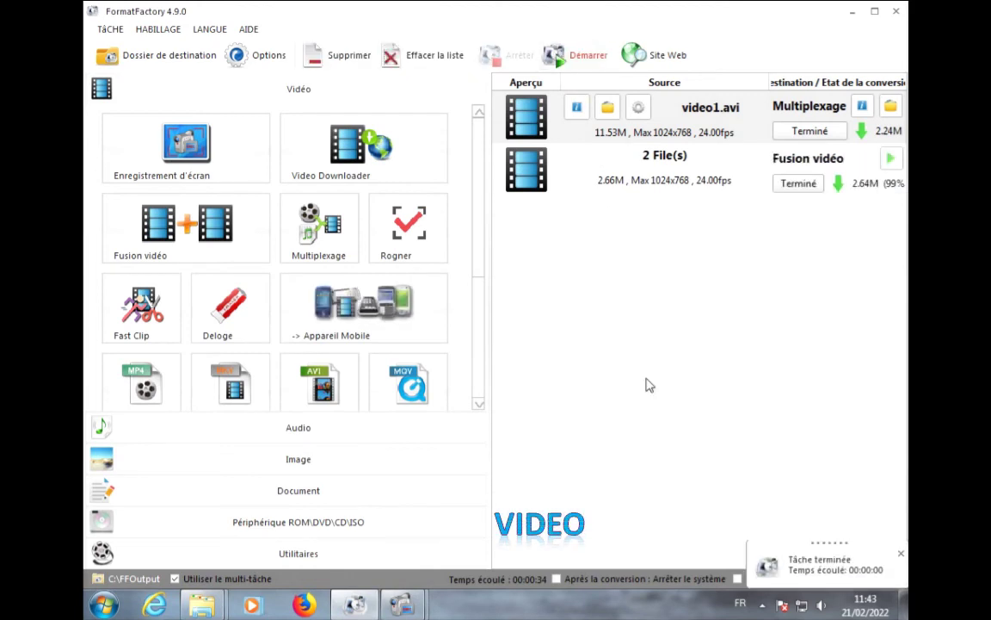
mouse_move(805, 195)
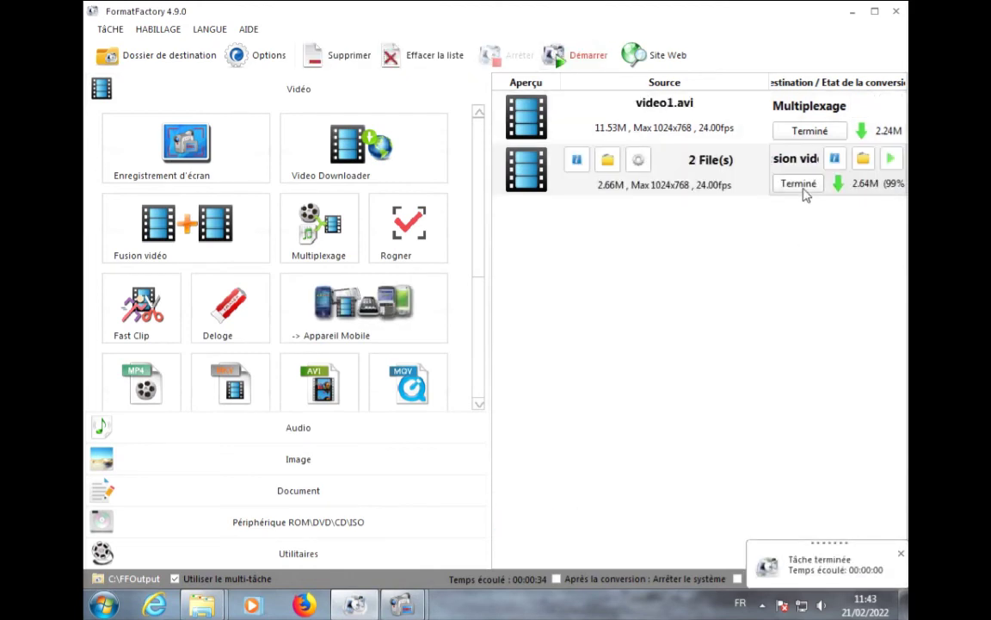
click(863, 160)
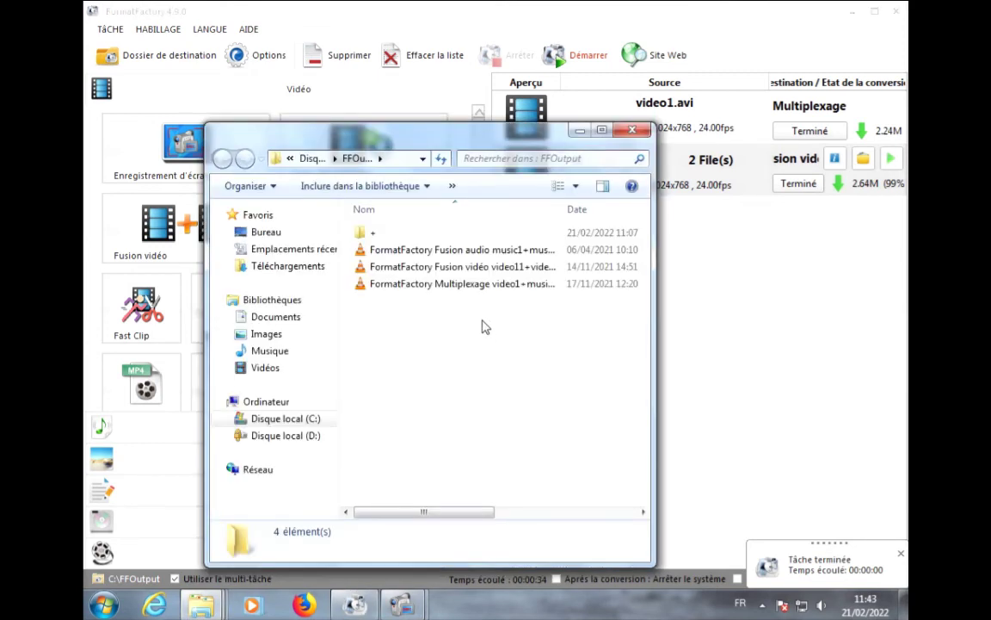
Play the merged video11 and video22 file from FFOutput, and dismiss the task-finished notification.
double_click(476, 268)
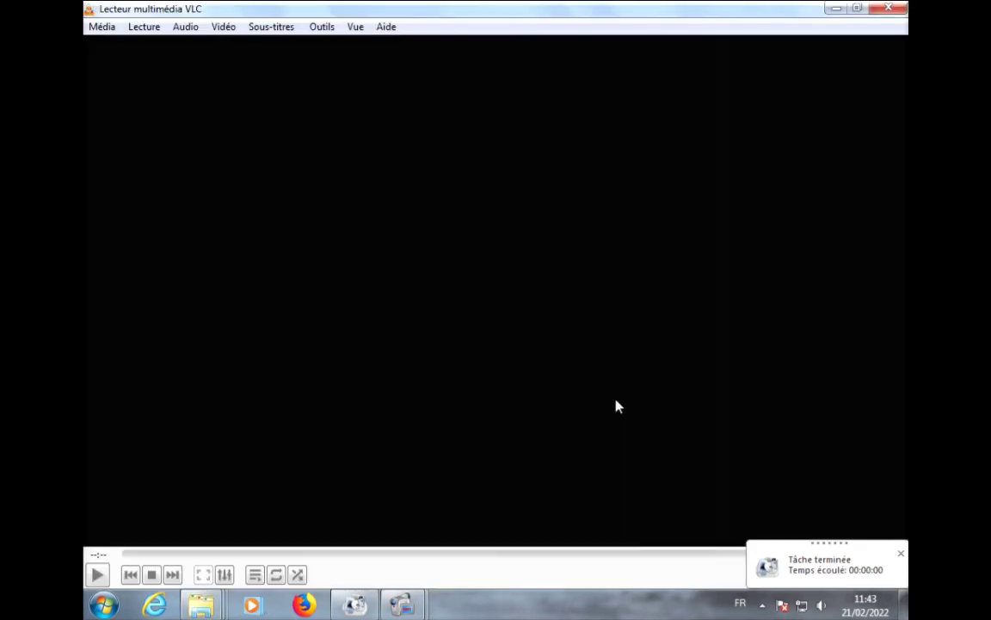
click(901, 554)
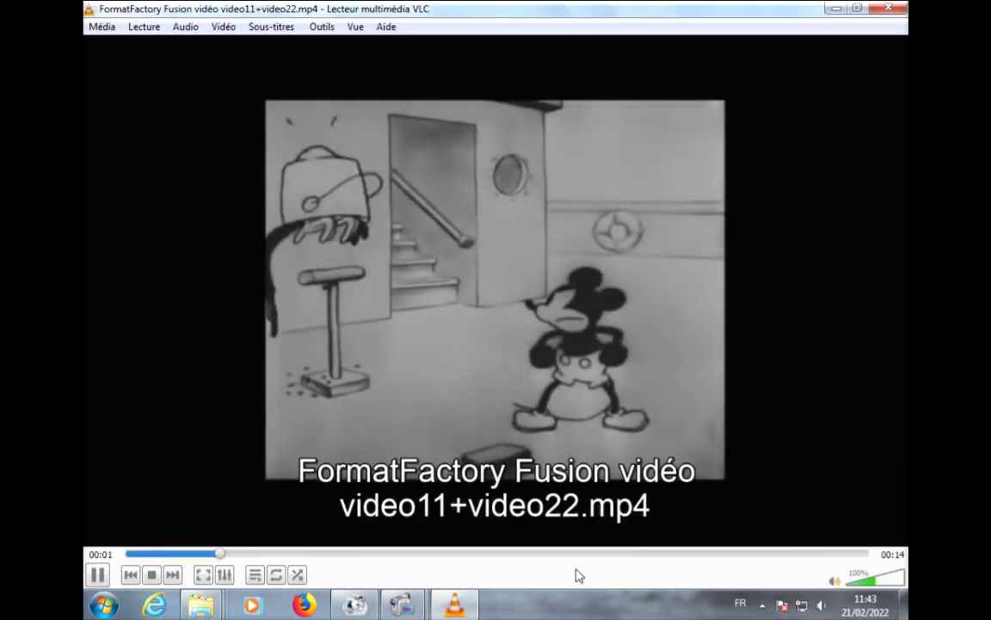